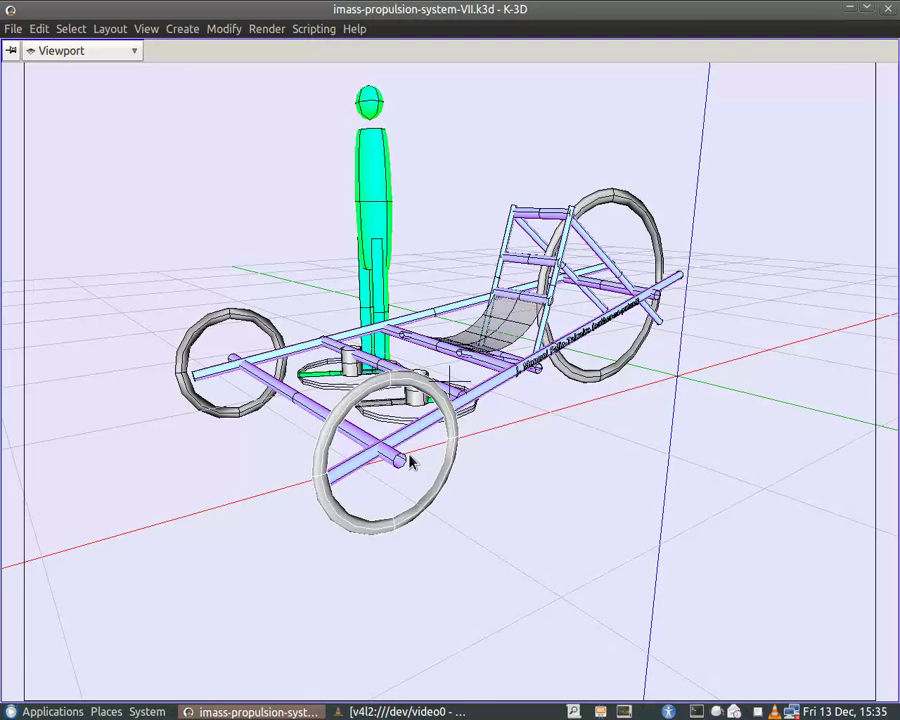
Zoom and orbit the view to a close side-front look at the trike's front wheel
scroll(405, 473, "up", 1)
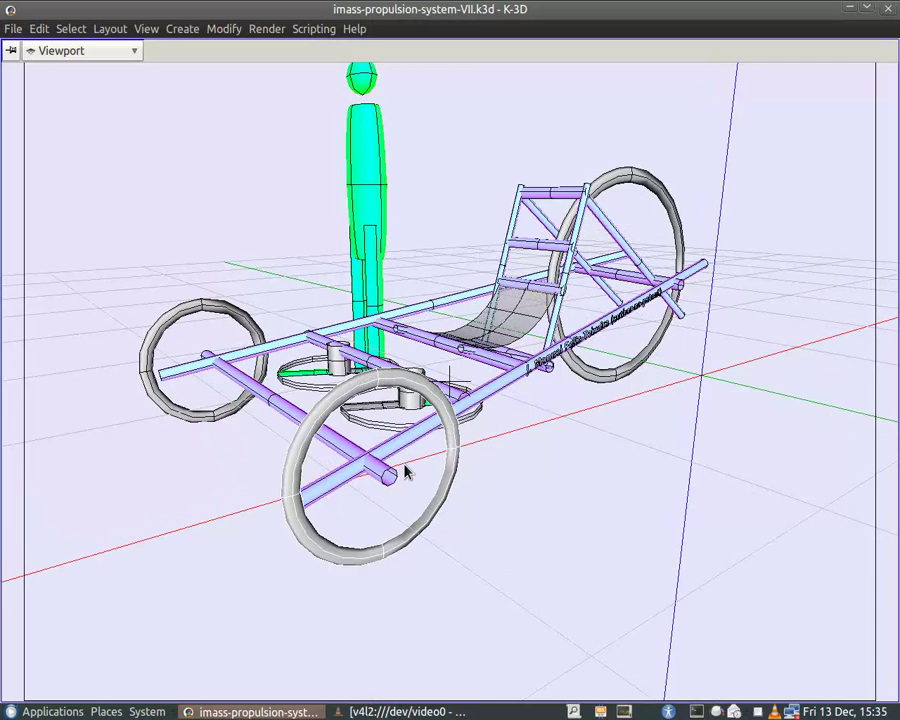
scroll(405, 473, "up", 2)
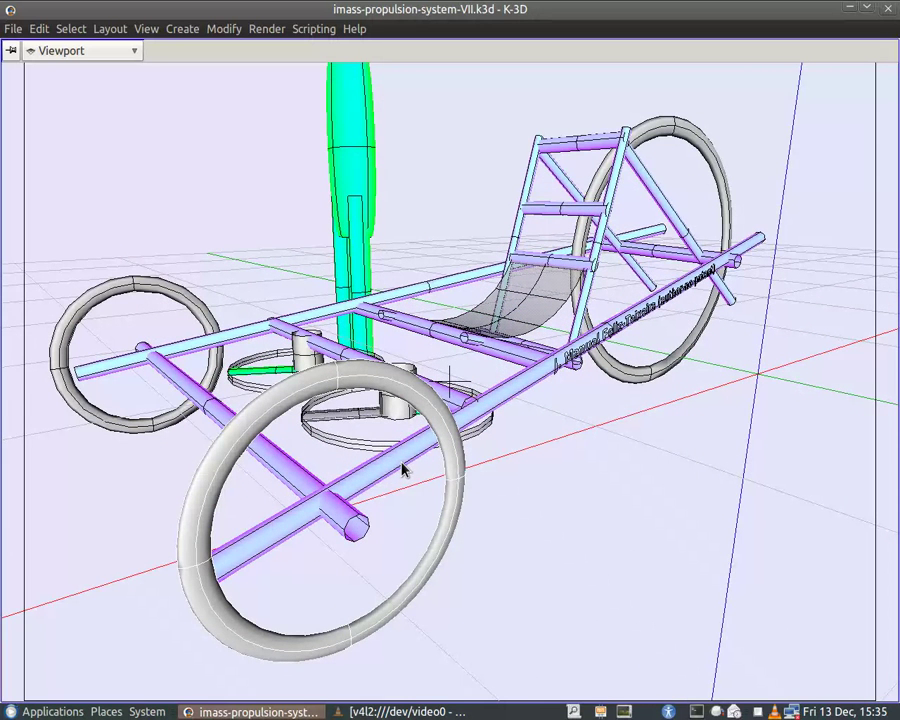
scroll(410, 485, "down", 3)
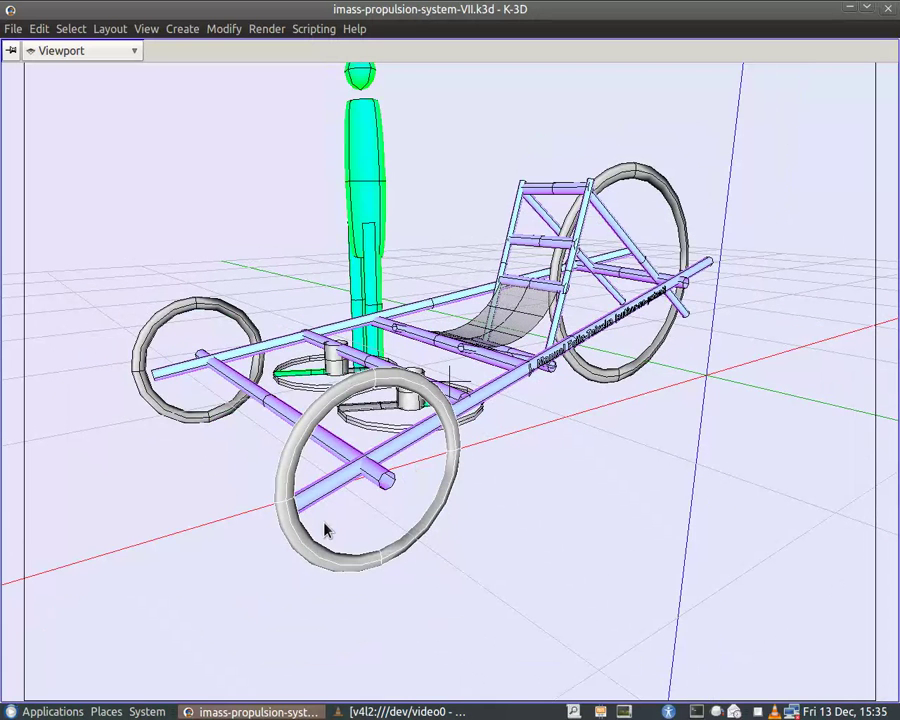
left_click_drag(324, 519, 448, 516)
mouse_move(638, 437)
left_mouse_down()
mouse_move(643, 464)
mouse_move(811, 402)
mouse_move(840, 468)
mouse_move(776, 555)
mouse_move(713, 585)
mouse_move(643, 585)
mouse_move(587, 506)
mouse_move(520, 510)
mouse_move(474, 496)
mouse_move(438, 468)
mouse_move(335, 518)
mouse_move(420, 486)
mouse_move(462, 430)
mouse_move(492, 418)
mouse_move(619, 460)
mouse_move(599, 456)
mouse_move(613, 436)
mouse_move(580, 522)
mouse_move(651, 464)
mouse_move(599, 500)
mouse_move(549, 440)
left_mouse_up()
Zoom in and orbit down to a low side-on view of the twin rotor rings
scroll(613, 420, "up", 3)
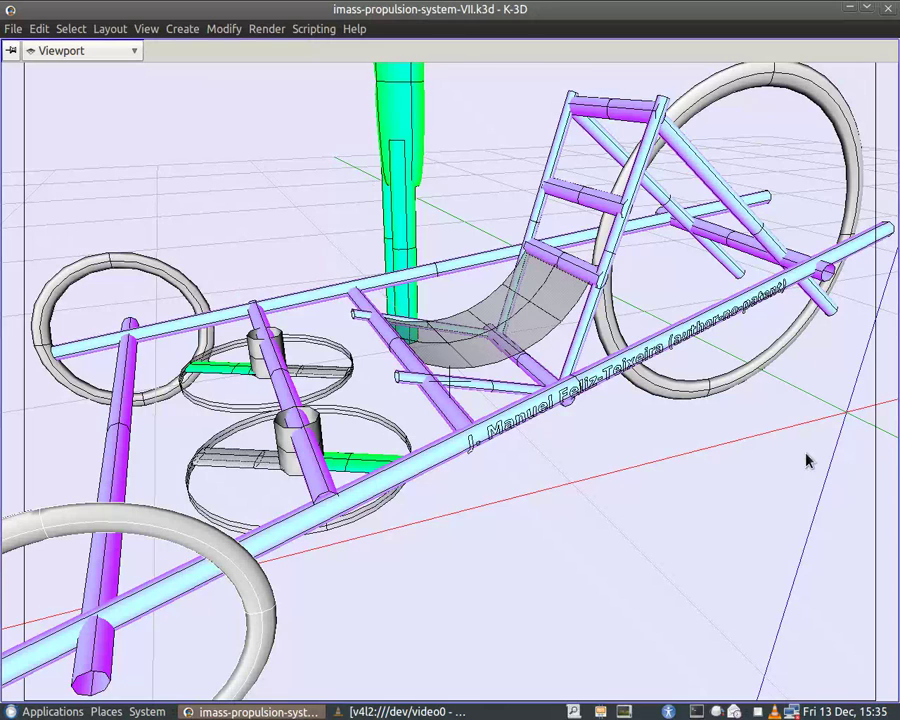
mouse_move(808, 460)
left_mouse_down()
mouse_move(733, 494)
mouse_move(541, 518)
mouse_move(383, 508)
mouse_move(335, 484)
mouse_move(541, 485)
mouse_move(653, 454)
mouse_move(745, 453)
mouse_move(777, 390)
left_mouse_up()
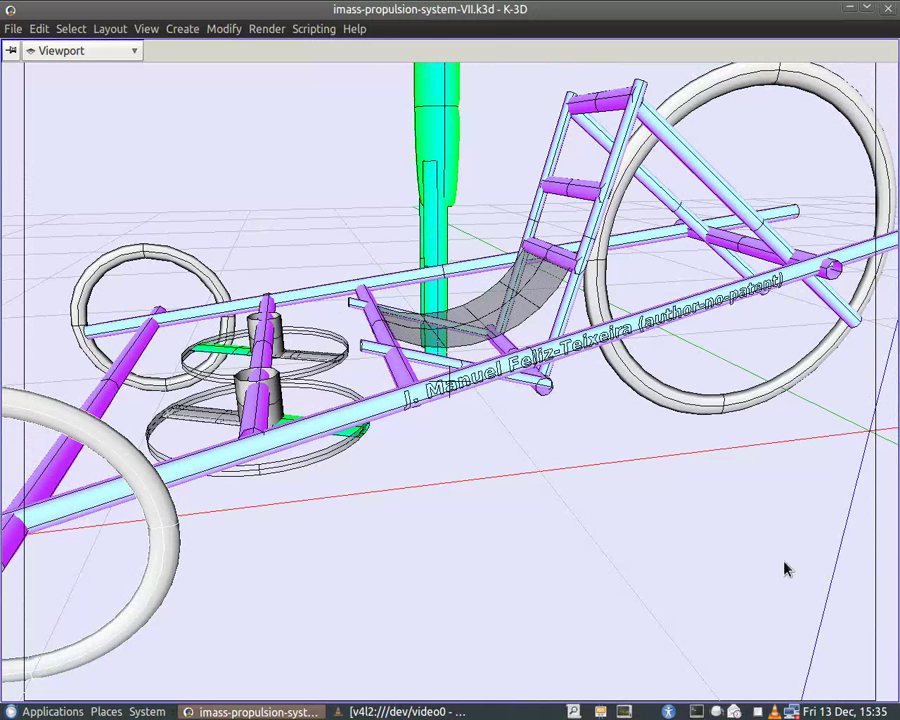
Orbit to a rear three-quarter view and look down on the trike frame from above
mouse_move(352, 551)
left_mouse_down()
mouse_move(466, 565)
mouse_move(617, 532)
mouse_move(617, 547)
mouse_move(497, 568)
mouse_move(430, 565)
left_mouse_up()
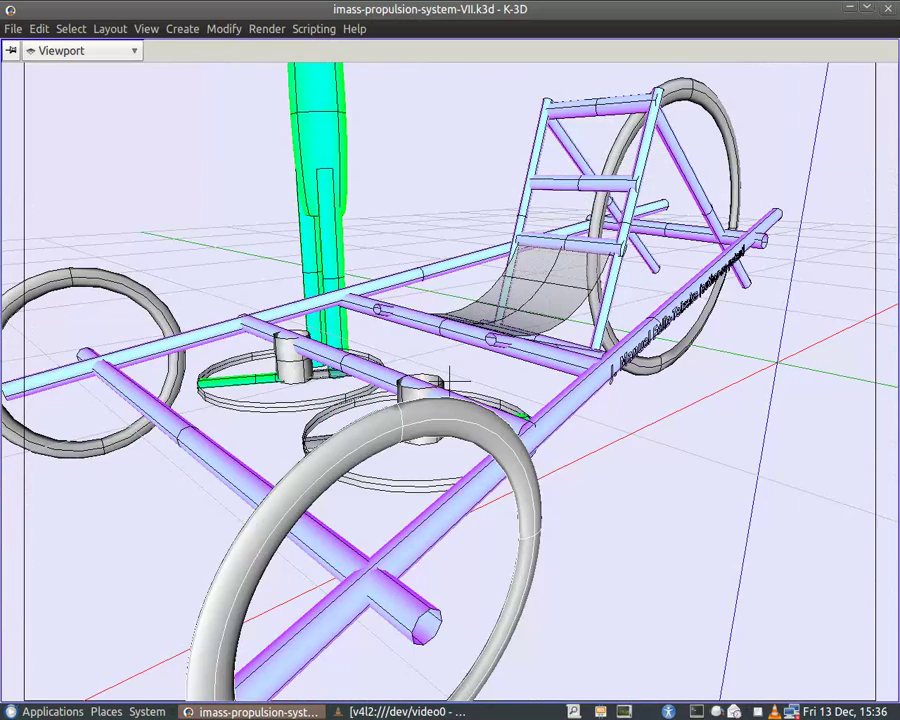
mouse_move(717, 404)
left_mouse_down()
mouse_move(677, 458)
mouse_move(700, 432)
mouse_move(700, 487)
left_mouse_up()
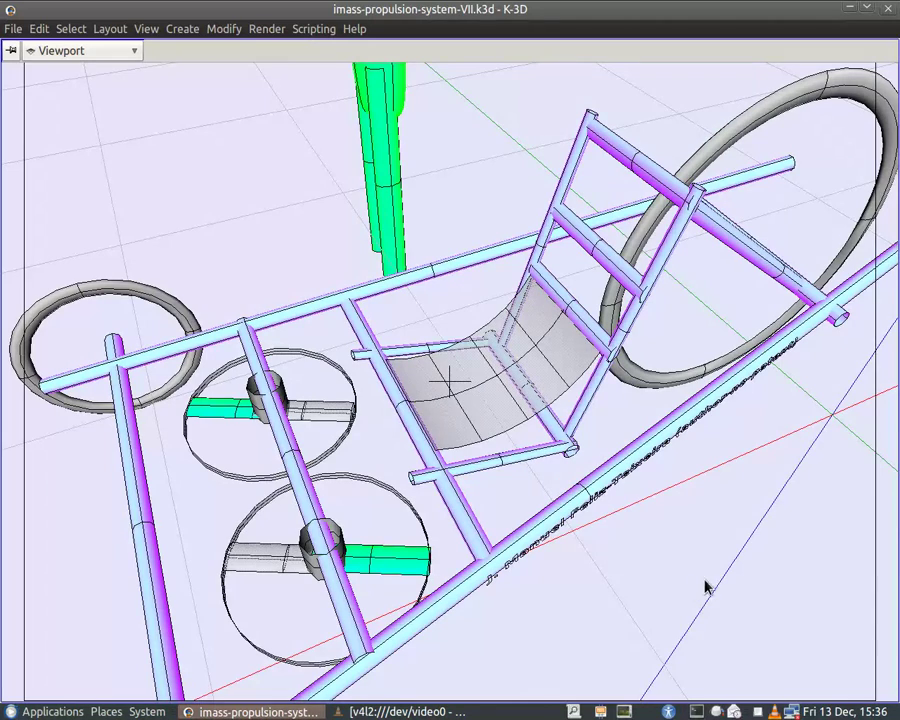
mouse_move(727, 580)
left_mouse_down()
mouse_move(729, 532)
mouse_move(775, 477)
left_mouse_up()
Zoom out and orbit around beneath the trike to view it from underneath
scroll(775, 477, "down", 2)
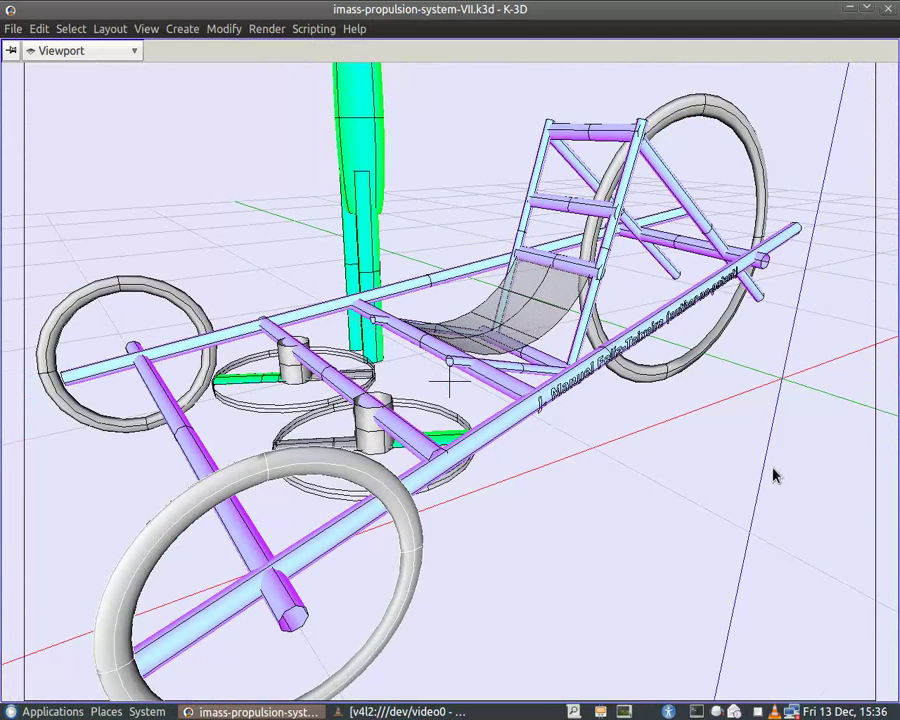
scroll(775, 477, "down", 2)
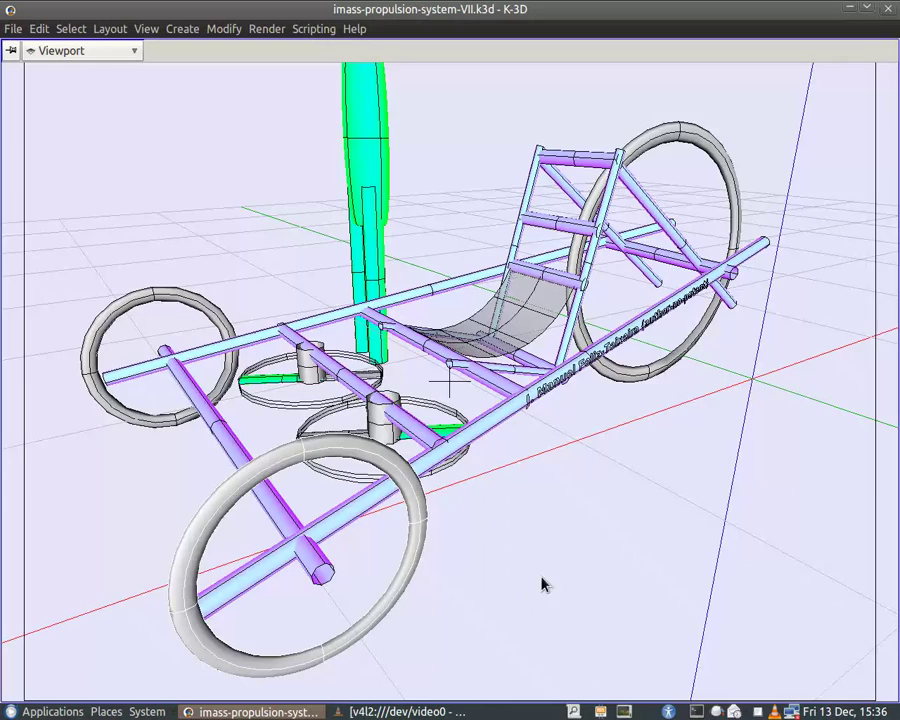
mouse_move(624, 557)
left_mouse_down()
mouse_move(759, 564)
mouse_move(693, 547)
mouse_move(727, 492)
mouse_move(775, 472)
mouse_move(781, 432)
mouse_move(751, 362)
mouse_move(715, 384)
mouse_move(697, 428)
mouse_move(715, 542)
mouse_move(741, 601)
mouse_move(718, 360)
left_mouse_up()
Zoom in and orbit under the vehicle to inspect the rotor motor housings and figure
scroll(665, 456, "up", 2)
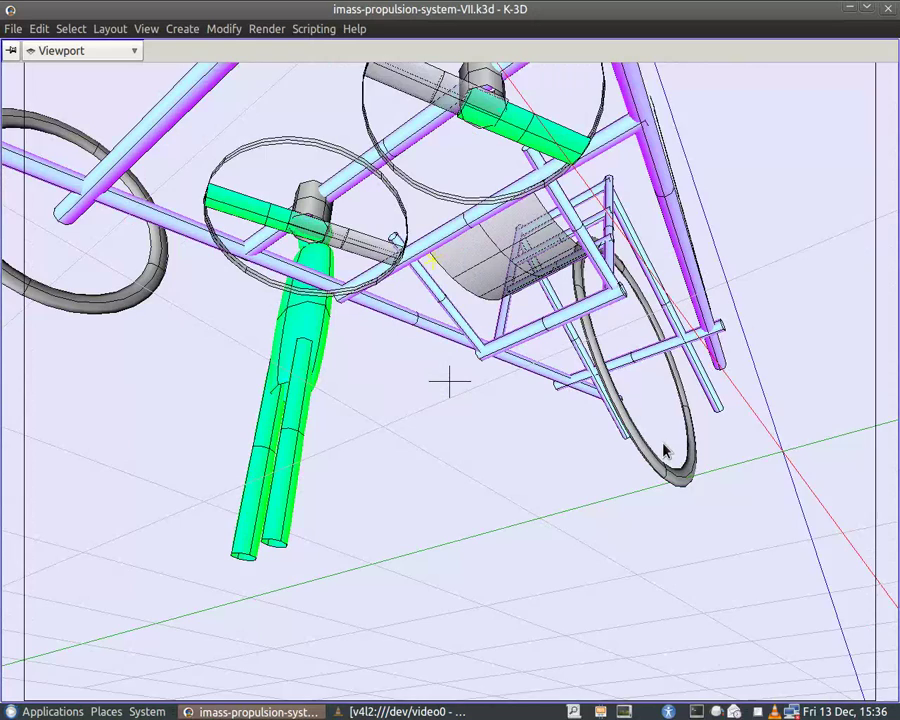
scroll(665, 452, "up", 1)
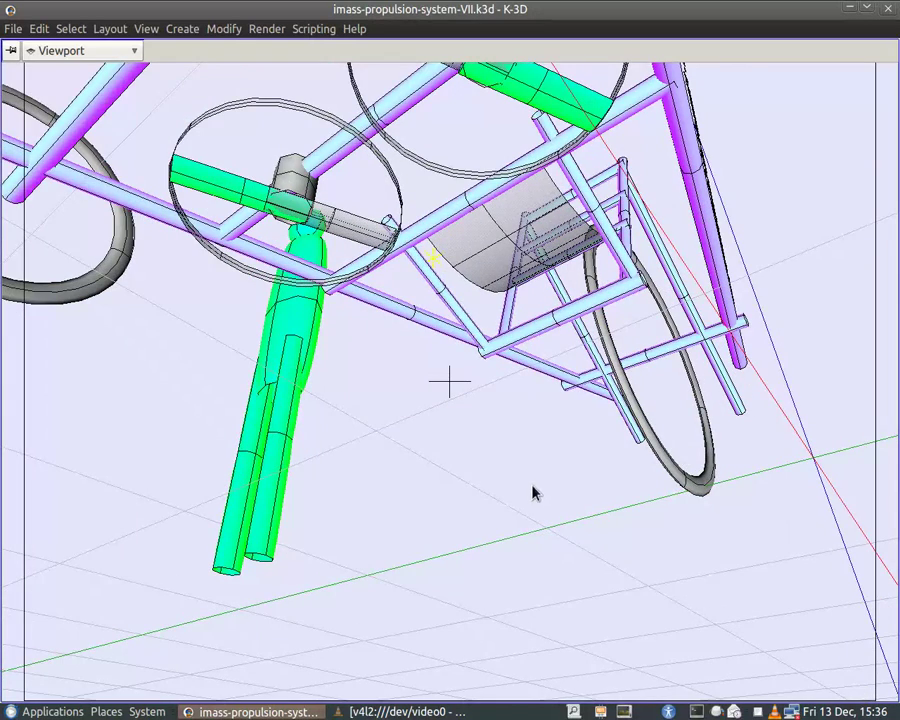
mouse_move(563, 481)
left_mouse_down()
mouse_move(552, 698)
mouse_move(576, 635)
mouse_move(724, 590)
left_mouse_up()
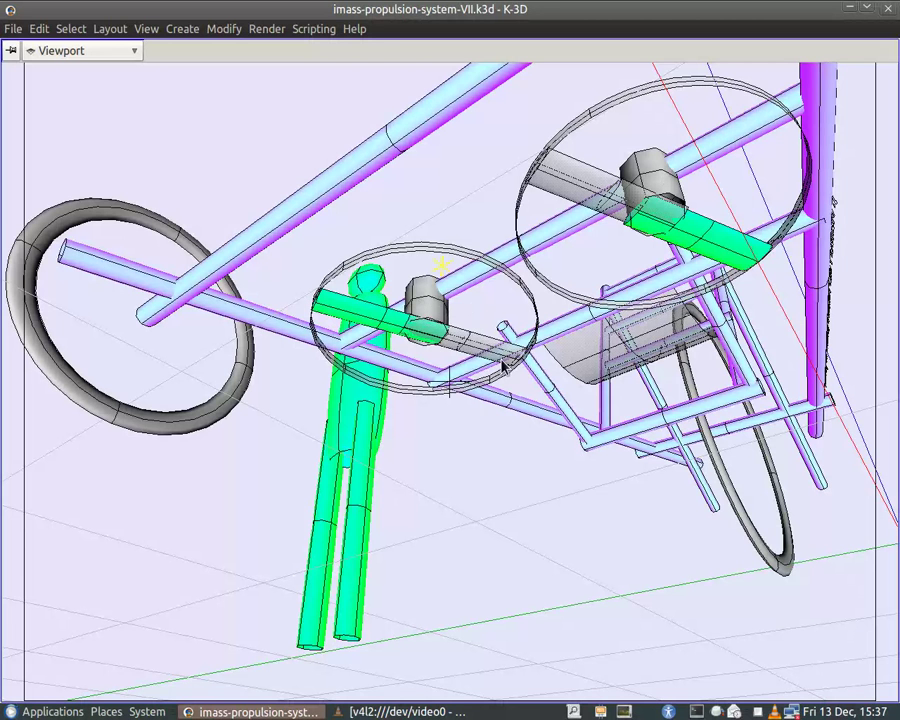
left_click(430, 711)
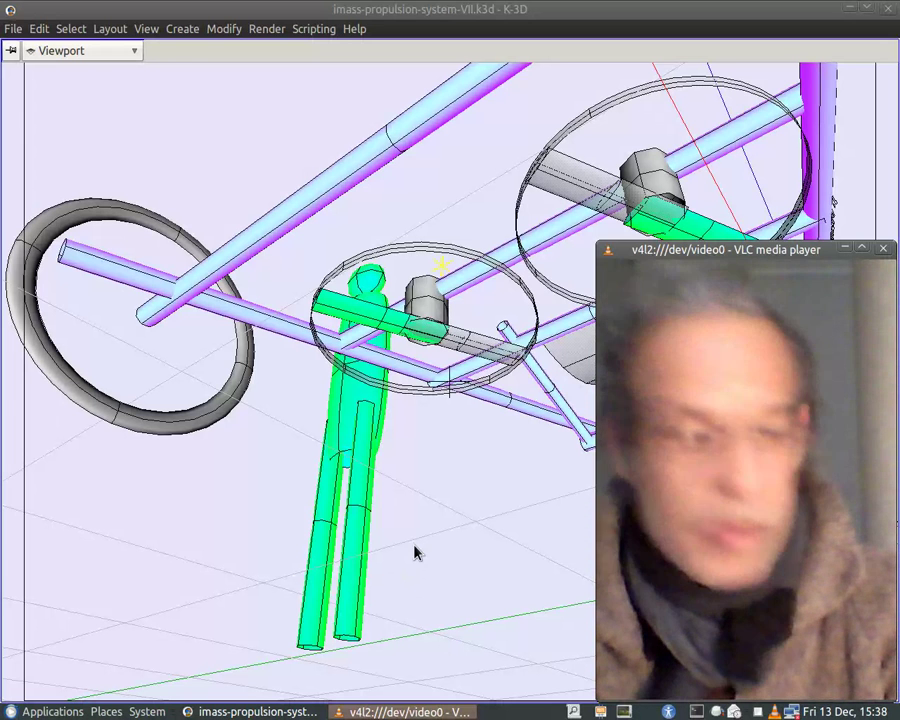
Return to K-3D and orbit up to a side view of the trike beside the green figure
left_click(444, 528)
right_click(455, 518)
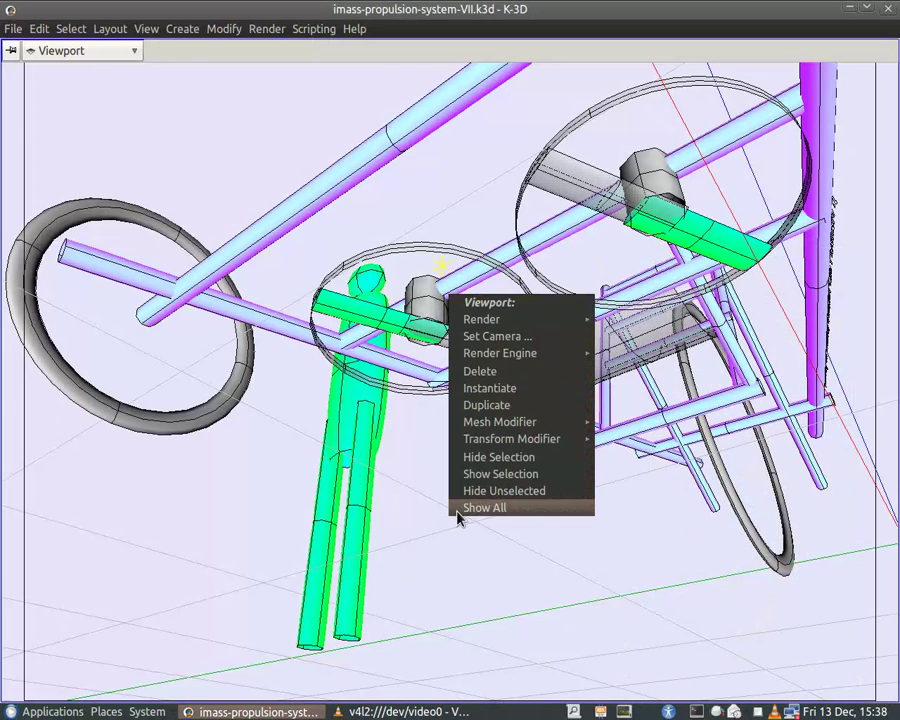
left_click(187, 557)
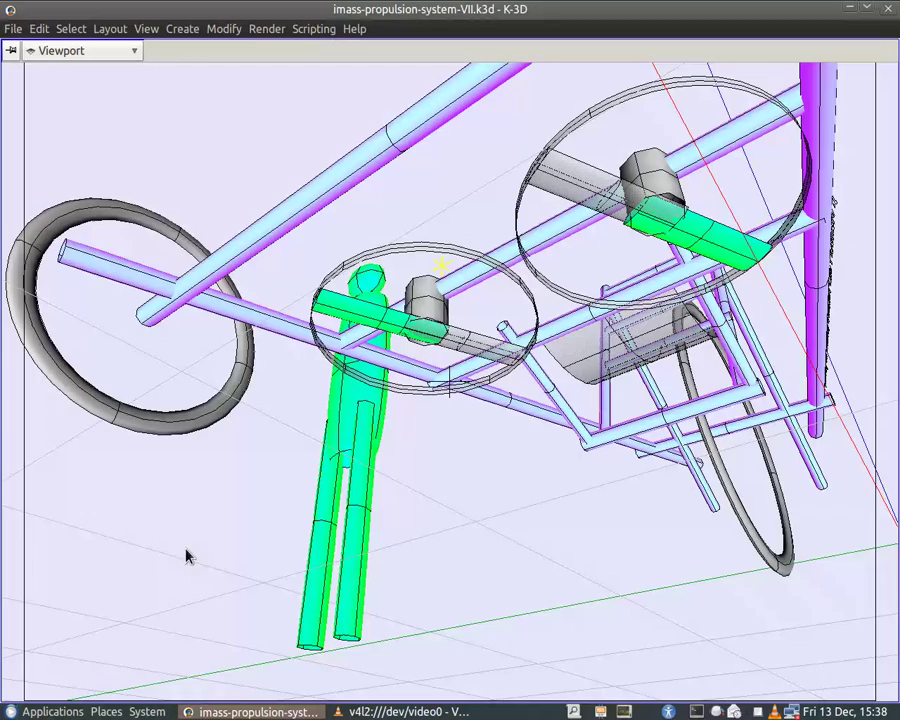
mouse_move(290, 520)
left_mouse_down()
mouse_move(215, 645)
mouse_move(283, 333)
mouse_move(261, 402)
mouse_move(228, 690)
mouse_move(26, 386)
mouse_move(125, 395)
mouse_move(213, 374)
left_mouse_up()
Zoom out until the full three-wheeled trike and the green figure fit in the viewport
scroll(214, 368, "down", 5)
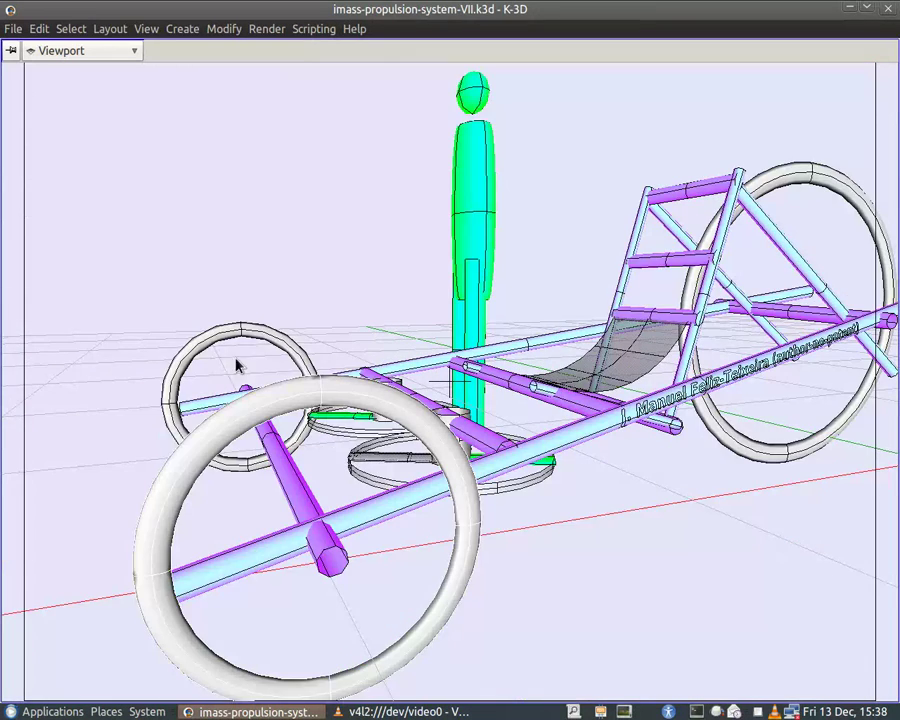
scroll(757, 283, "down", 2)
scroll(752, 277, "down", 2)
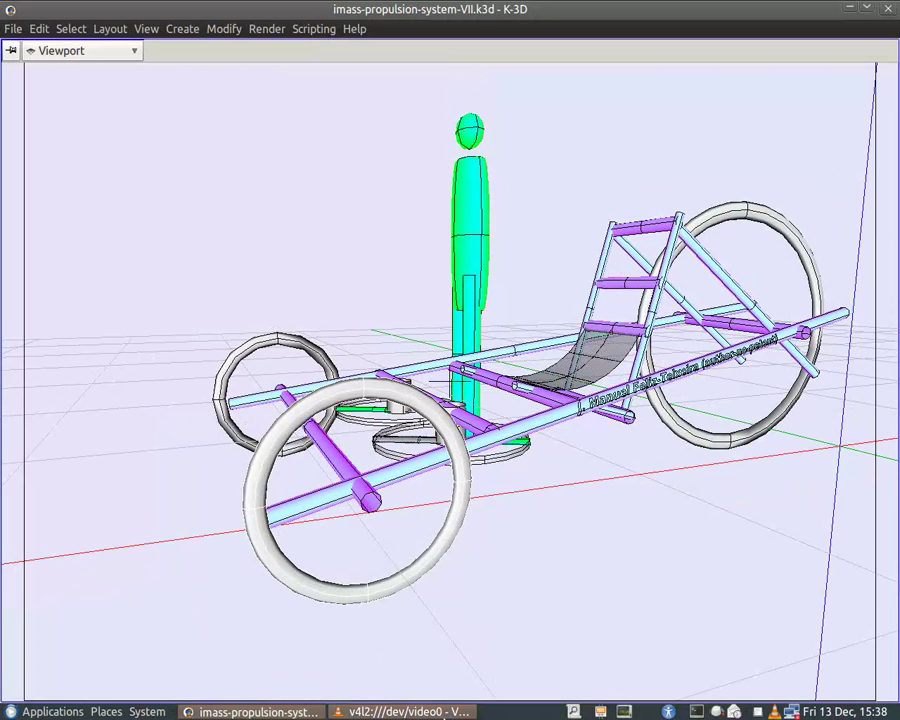
right_click(447, 711)
left_click(622, 562)
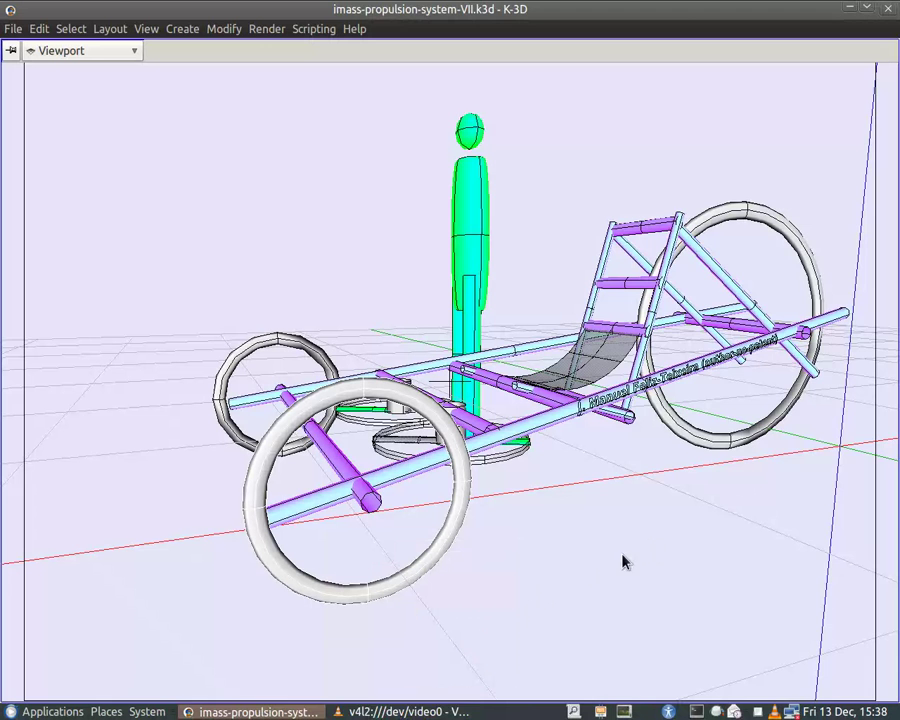